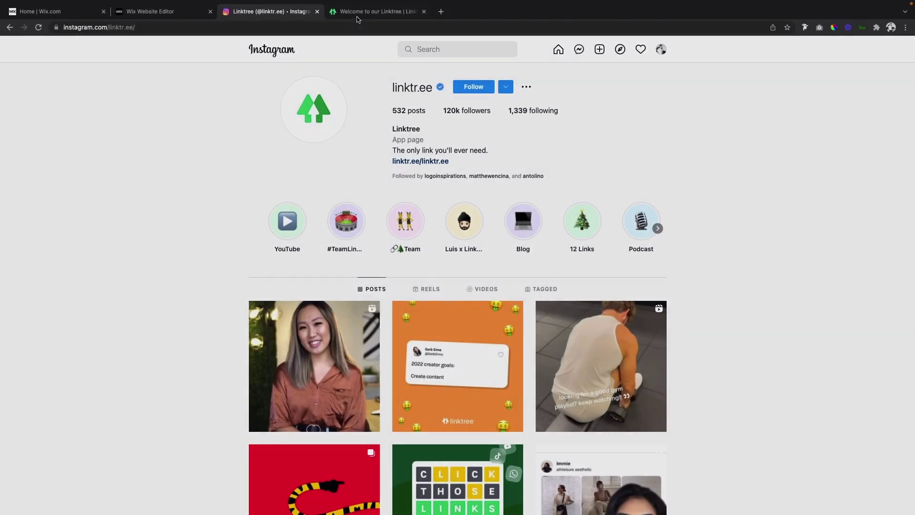
# Scroll the Linktree example page and highlight its title and tagline, then return to the Wix editor
pyautogui.click(358, 13)
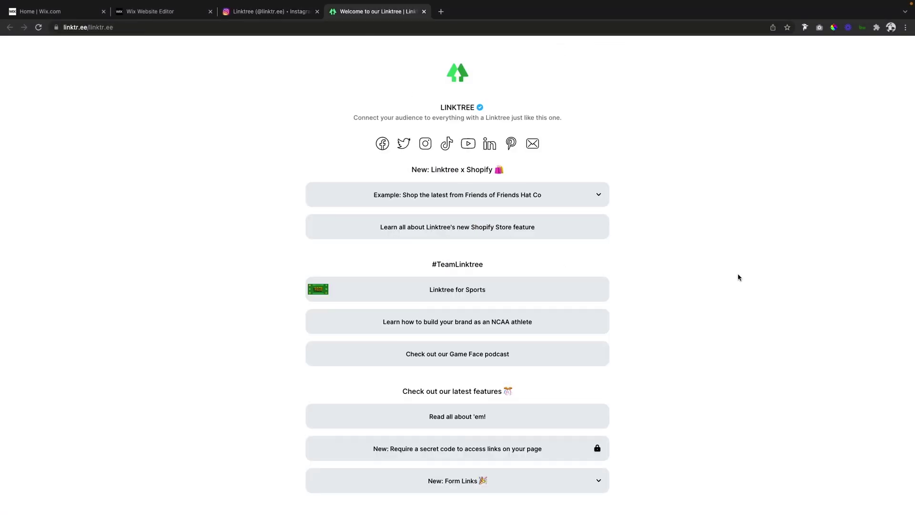
pyautogui.scroll(-7, 664, 229)
pyautogui.scroll(4, 665, 229)
pyautogui.scroll(4, 664, 230)
pyautogui.moveTo(438, 110); pyautogui.dragTo(510, 112)
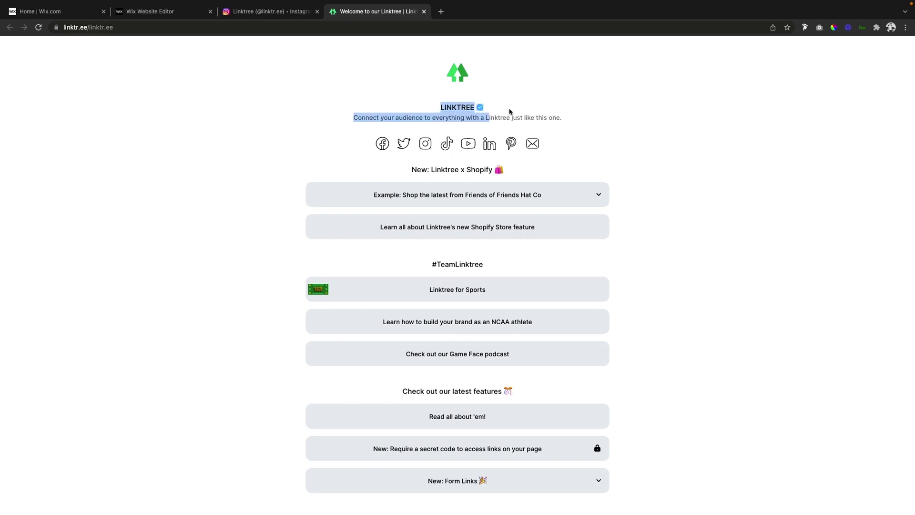
pyautogui.click(517, 110)
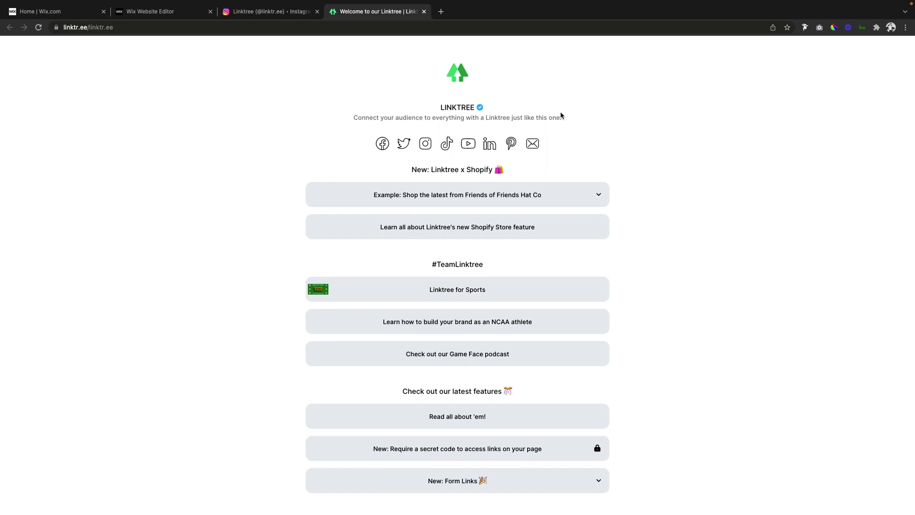
pyautogui.click(149, 13)
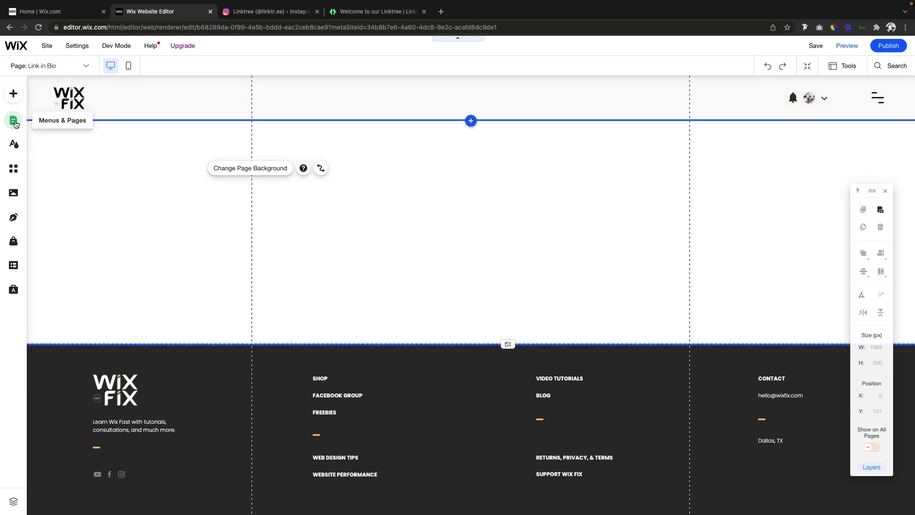
# Set the Link in Bio page layout to No Header & Footer
pyautogui.click(14, 120)
pyautogui.click(233, 159)
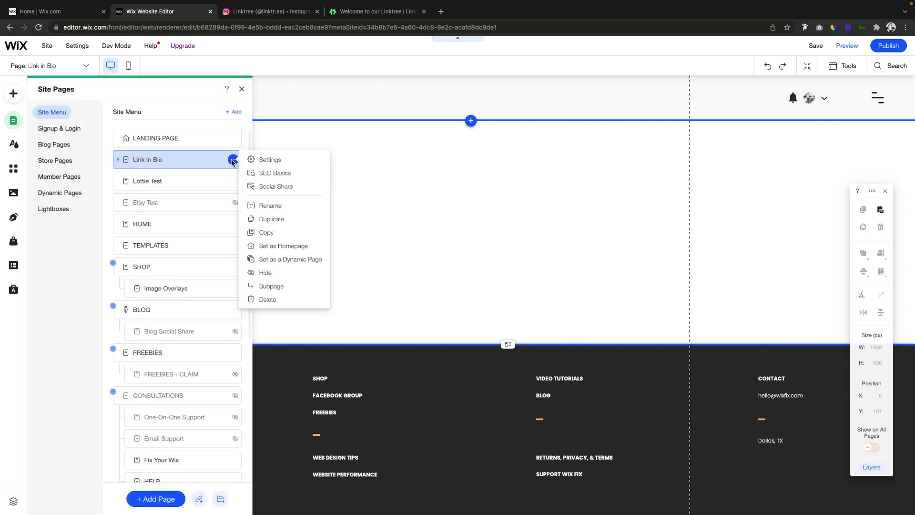
pyautogui.click(267, 158)
pyautogui.click(337, 121)
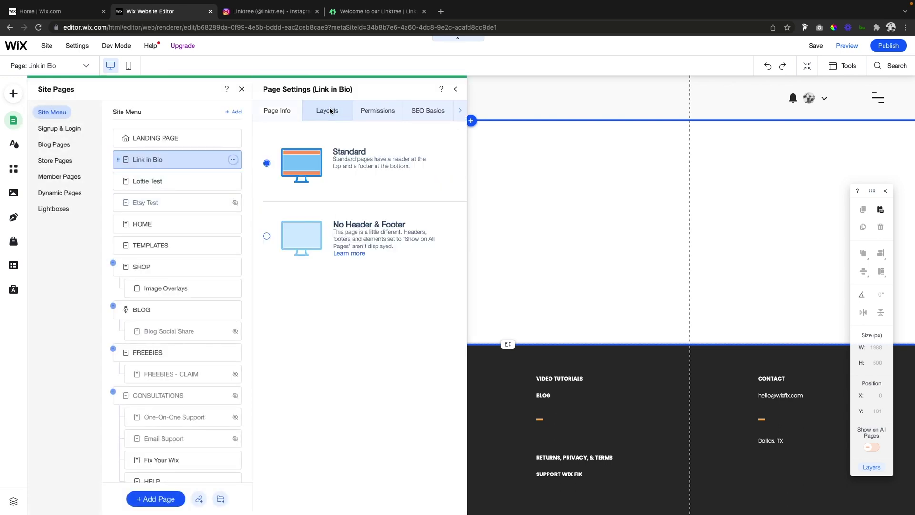
pyautogui.click(364, 235)
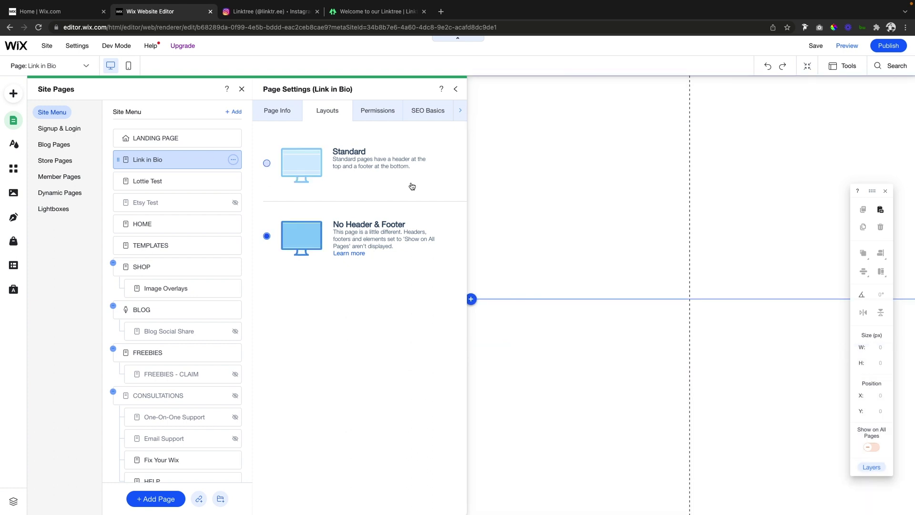
# Turn off search engine indexing for the page in SEO Basics
pyautogui.click(420, 112)
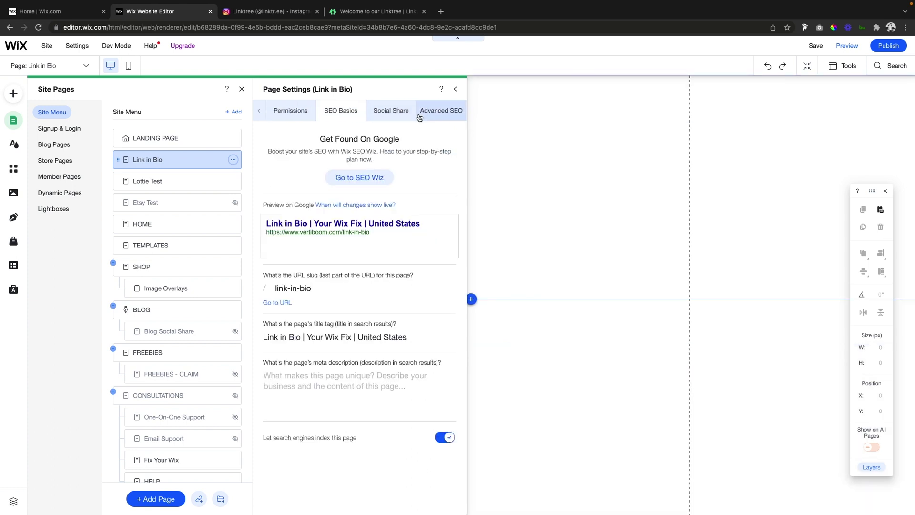
pyautogui.click(448, 438)
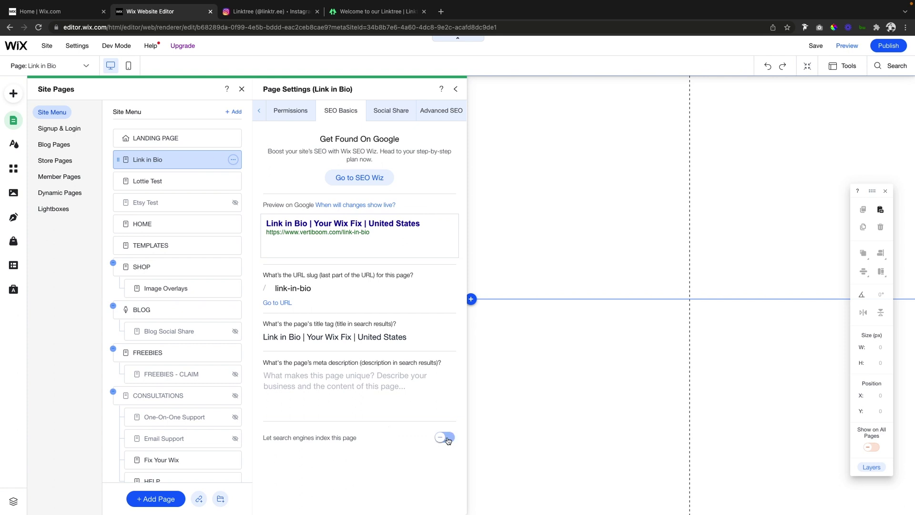
pyautogui.click(571, 279)
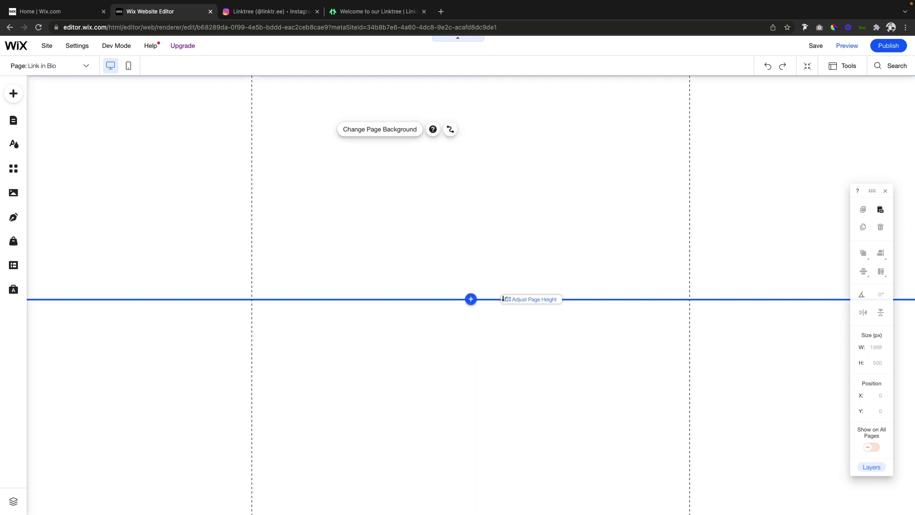
# Add a blank Classic strip and move it to the top of the page
pyautogui.click(471, 299)
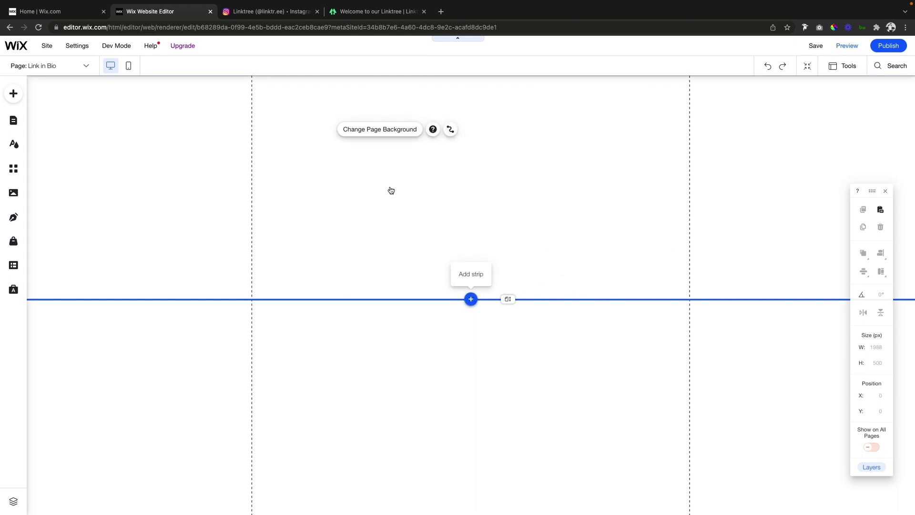
pyautogui.click(295, 201)
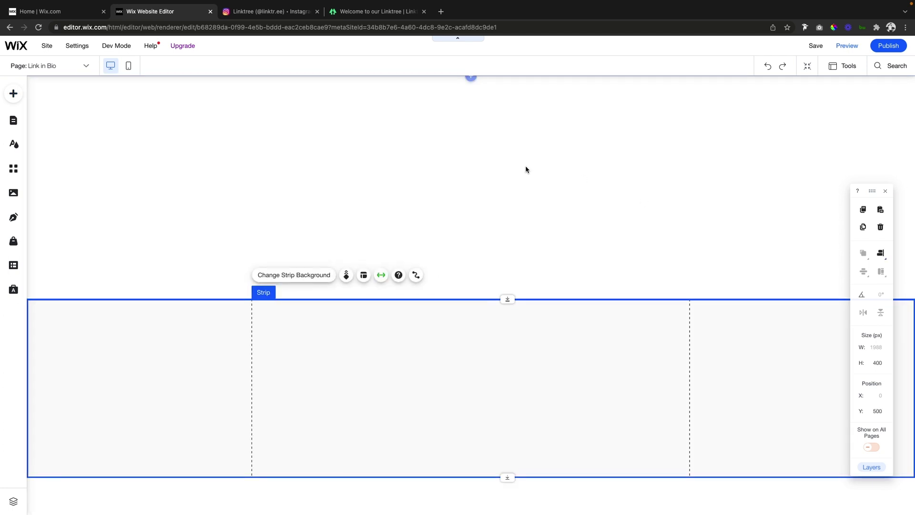
pyautogui.moveTo(427, 353); pyautogui.dragTo(465, 106)
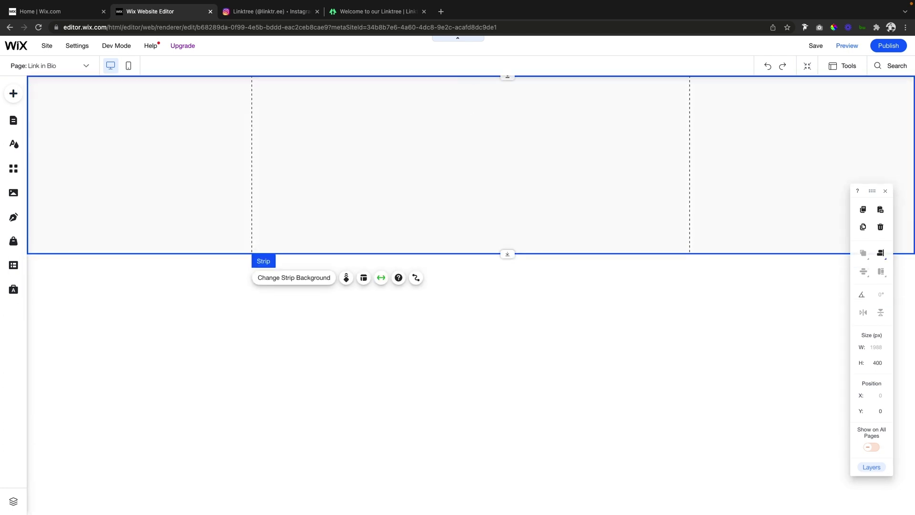
# Place the WIX FIX logo image onto the top strip
pyautogui.click(13, 94)
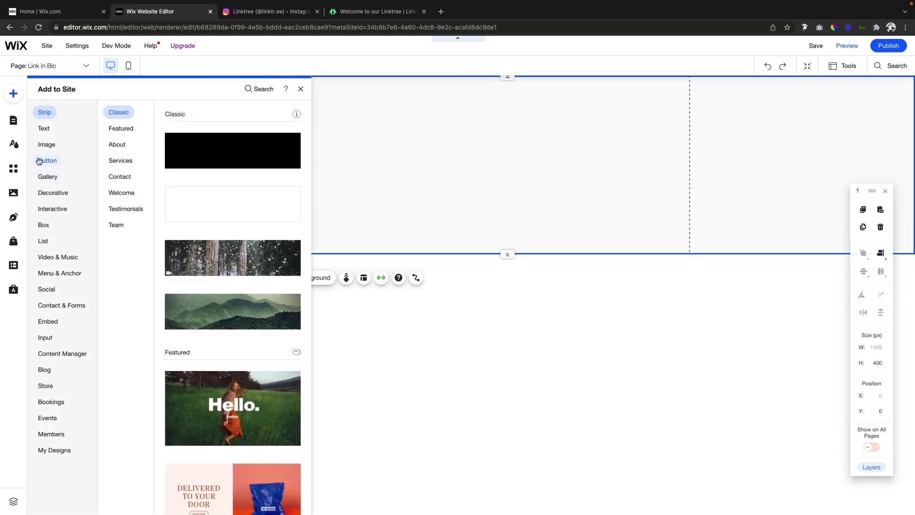
pyautogui.click(39, 161)
pyautogui.moveTo(373, 217); pyautogui.dragTo(472, 150)
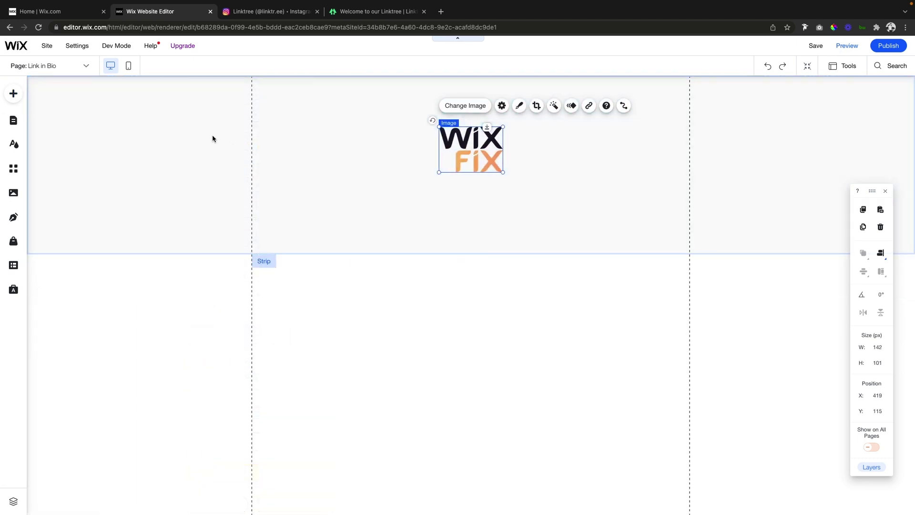
pyautogui.click(13, 94)
pyautogui.moveTo(63, 128)
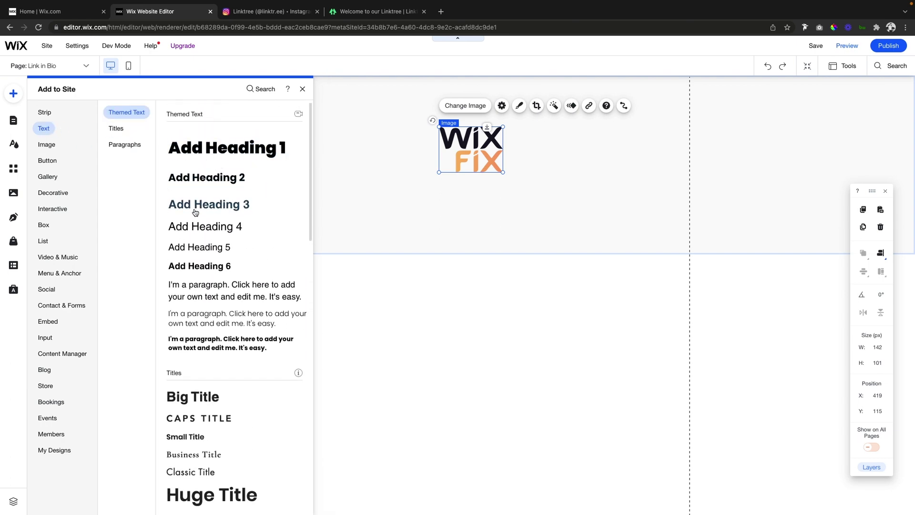
# Drop a Heading 3 text box below the logo and type 'Wix Fix'
pyautogui.moveTo(311, 211); pyautogui.dragTo(452, 219)
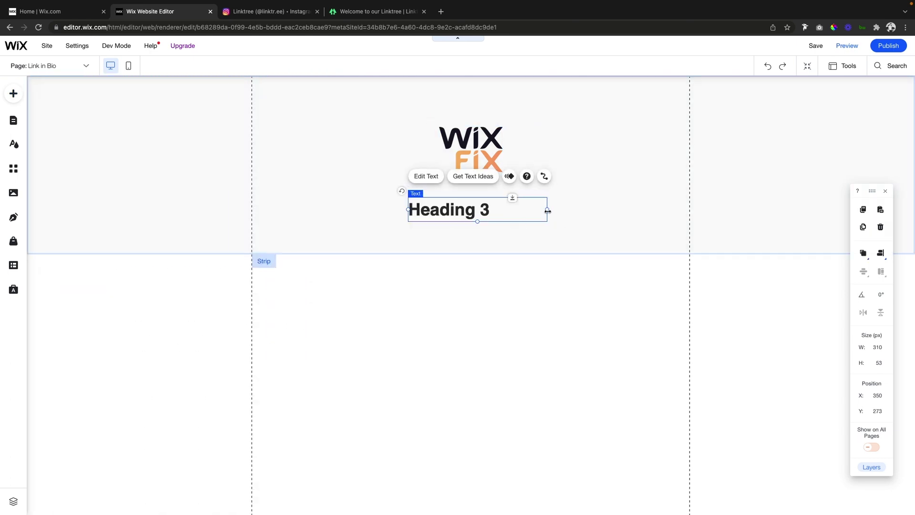
pyautogui.doubleClick(467, 204)
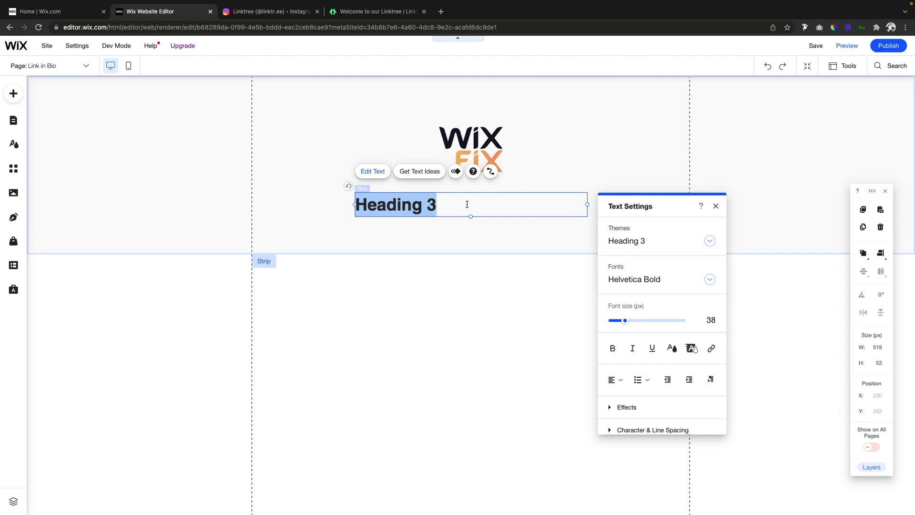
pyautogui.write('Wix Fix')
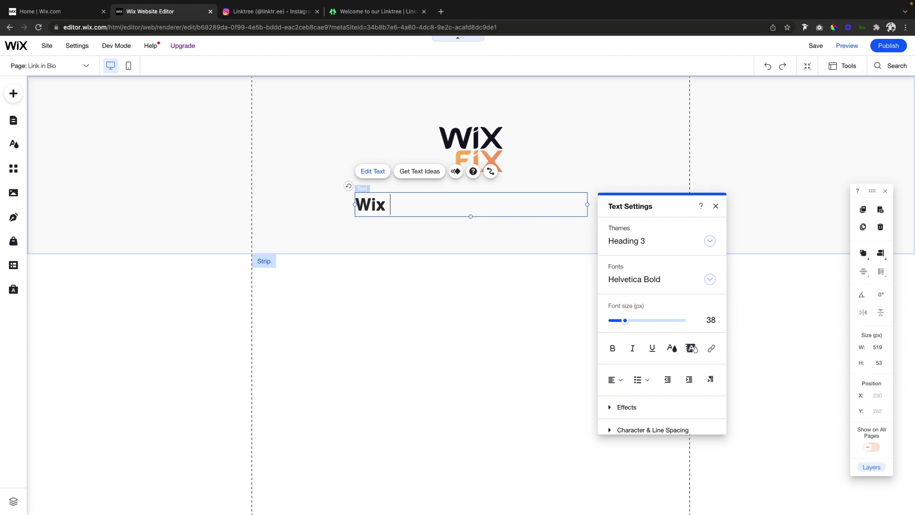
# Centre the 'Wix Fix' title and set its font to Poppins Light
pyautogui.hotkey('ctrl', 'a')
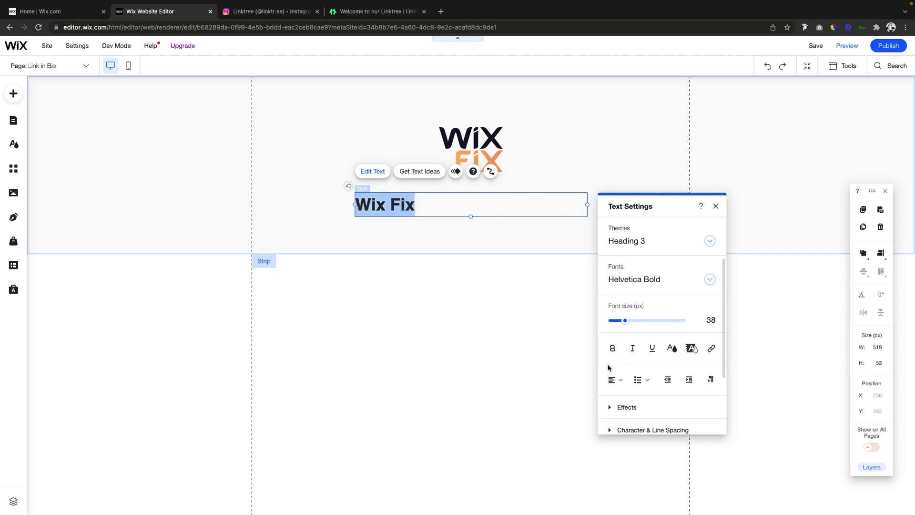
pyautogui.click(615, 379)
pyautogui.click(619, 392)
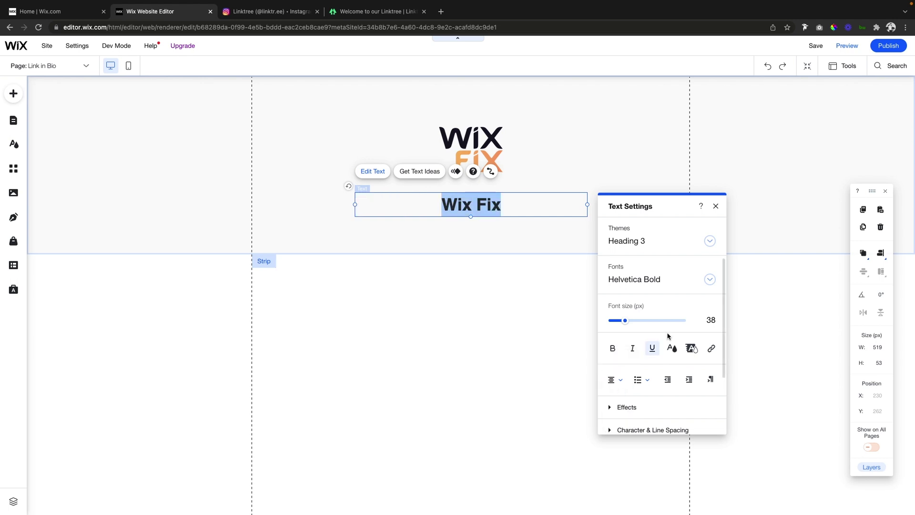
pyautogui.click(649, 280)
pyautogui.write('Poppins Black')
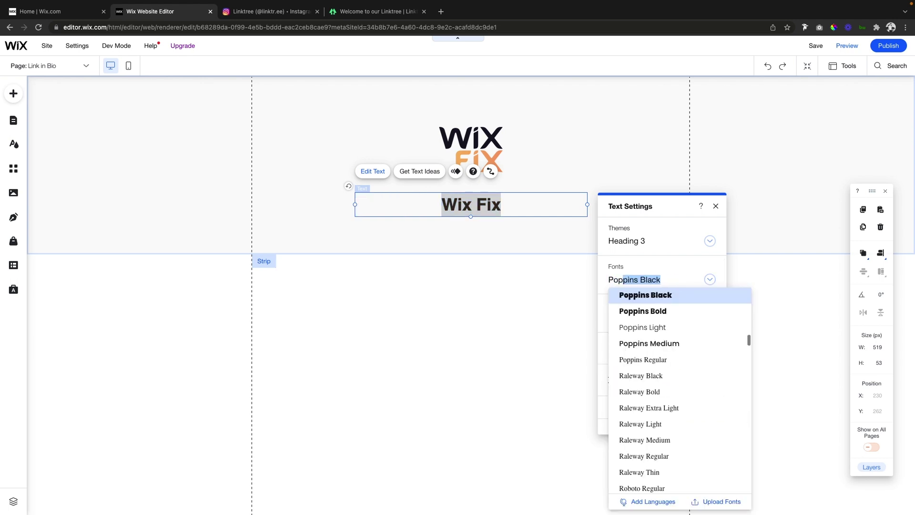
pyautogui.click(663, 334)
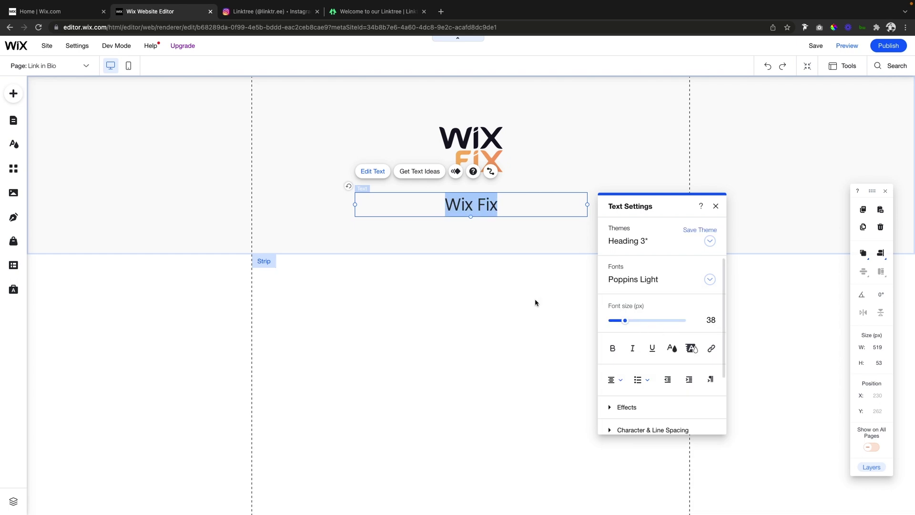
pyautogui.press('Escape')
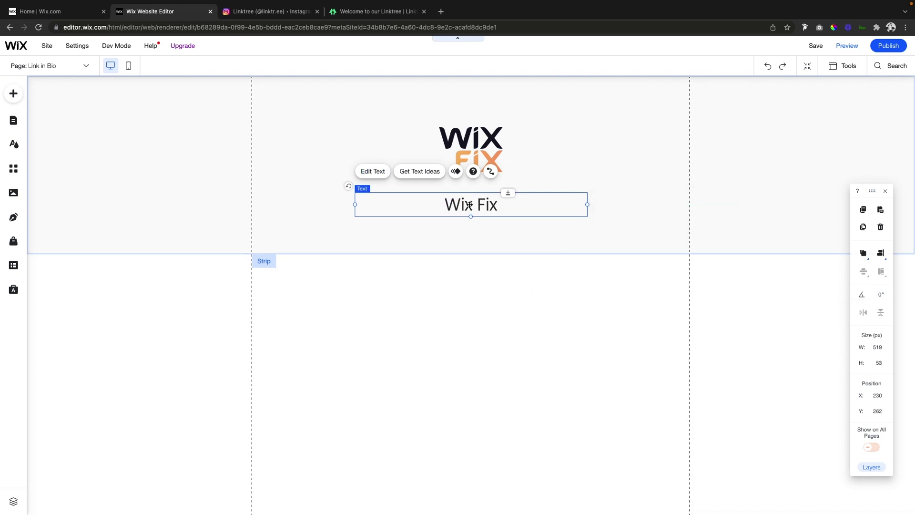
pyautogui.rightClick(438, 210)
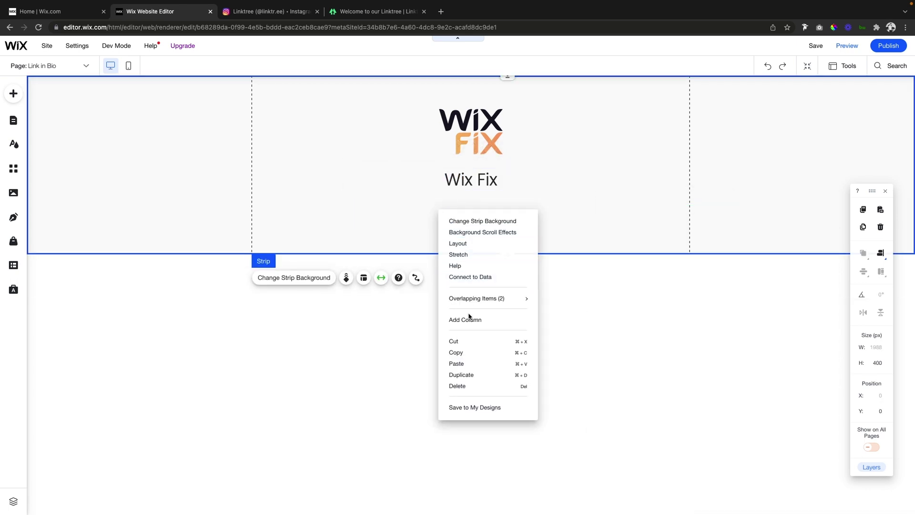
# Paste a copy of the title below it, size it 24 px, and retype it as 'Learn Wix Fast'
pyautogui.click(465, 364)
pyautogui.moveTo(617, 212); pyautogui.dragTo(482, 213)
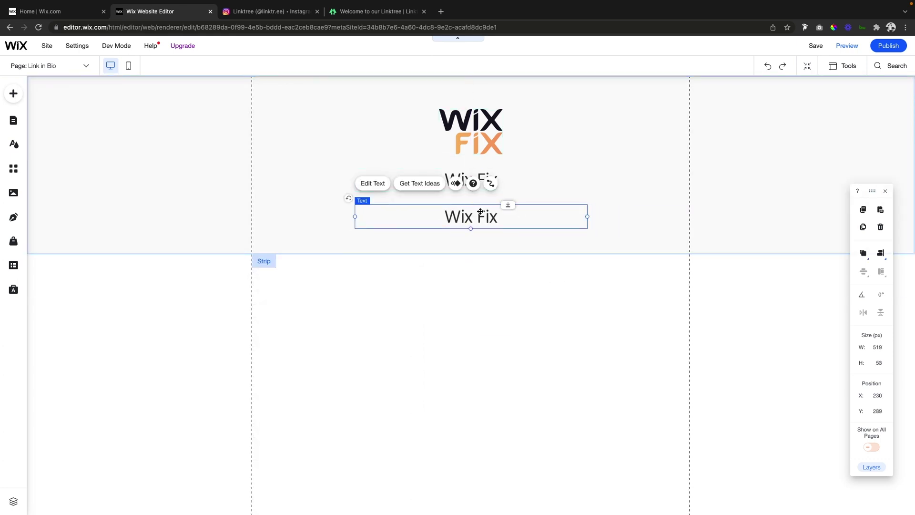
pyautogui.doubleClick(482, 215)
pyautogui.click(708, 333)
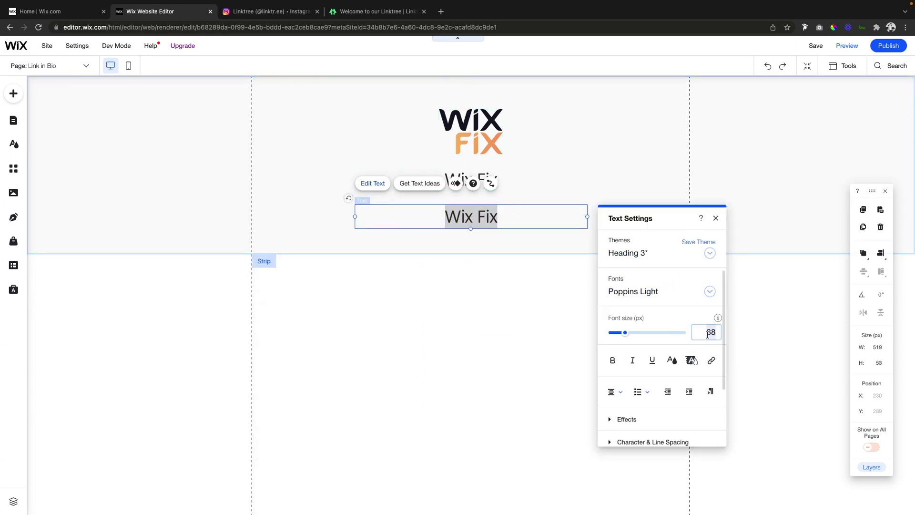
pyautogui.write('24')
pyautogui.press('Return')
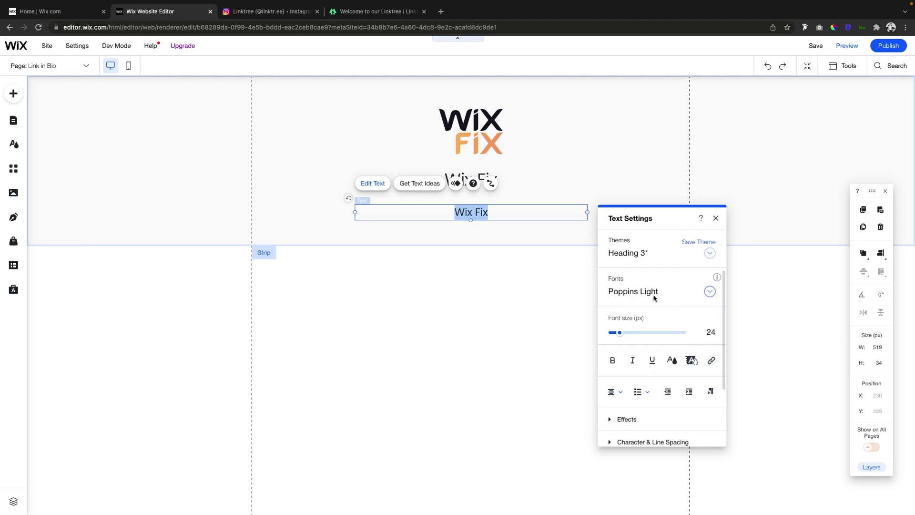
pyautogui.write('L')
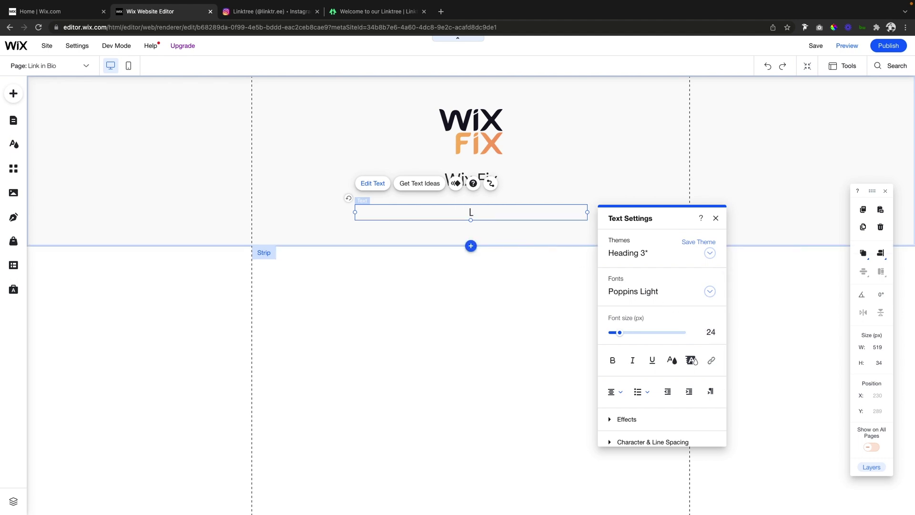
pyautogui.write('earn Wix Fast')
pyautogui.click(471, 257)
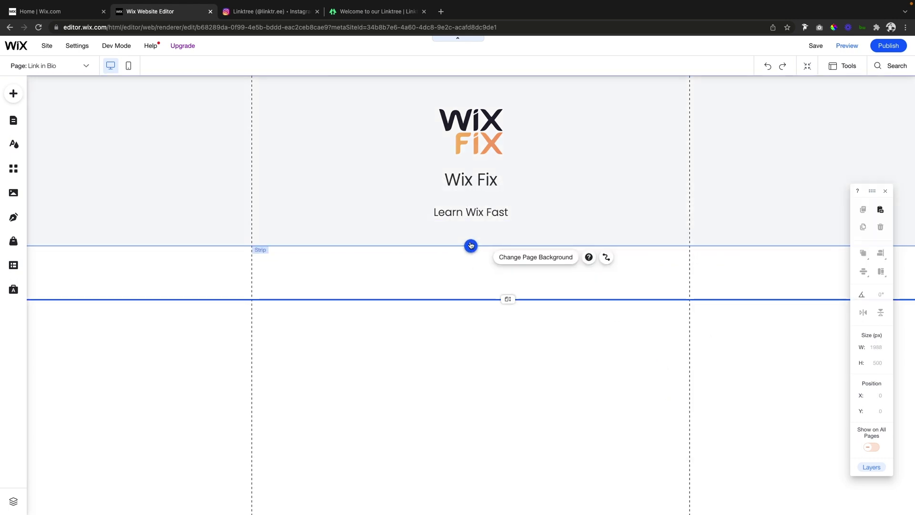
# Add a blank 400 px strip below the header and set its background to white from Theme Colors
pyautogui.click(229, 213)
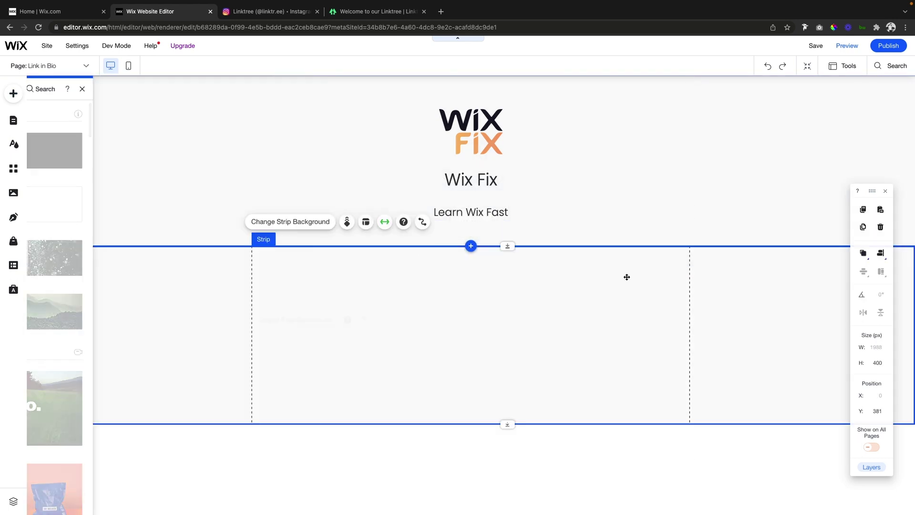
pyautogui.click(312, 222)
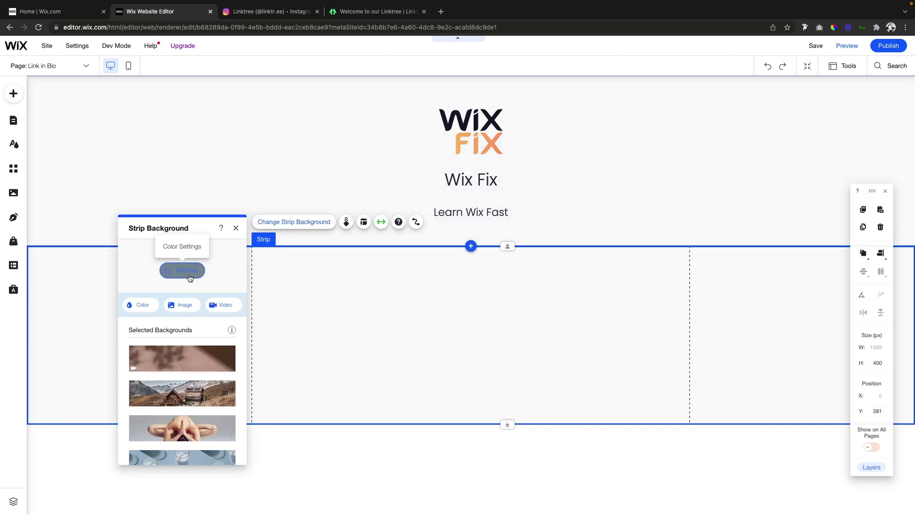
pyautogui.click(175, 271)
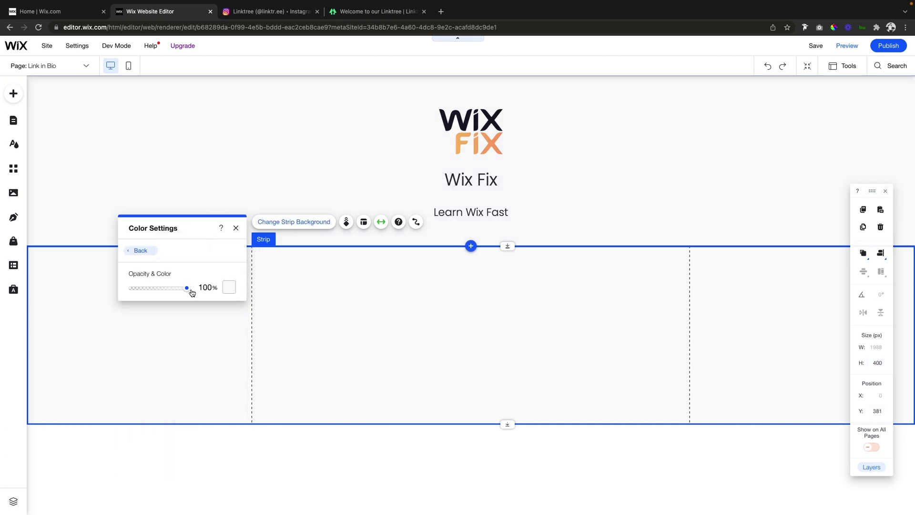
pyautogui.click(230, 287)
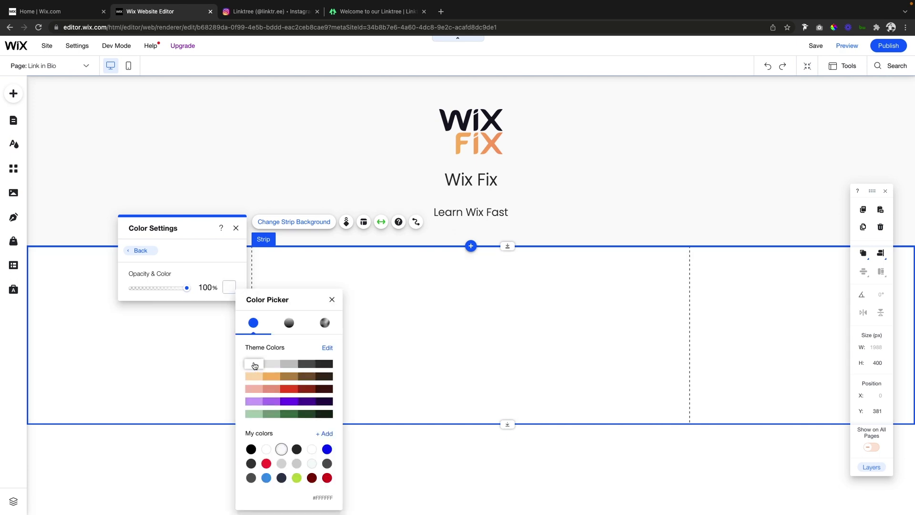
pyautogui.click(255, 366)
pyautogui.click(513, 314)
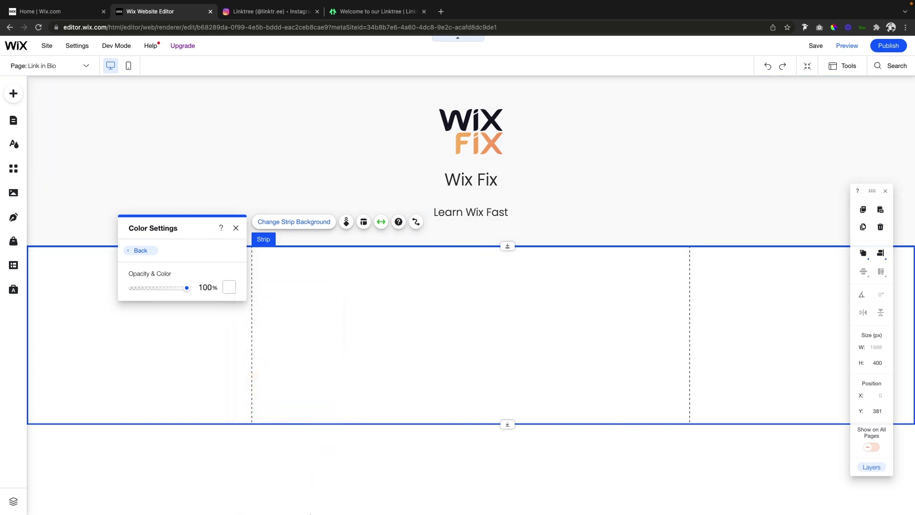
pyautogui.click(343, 405)
pyautogui.click(13, 94)
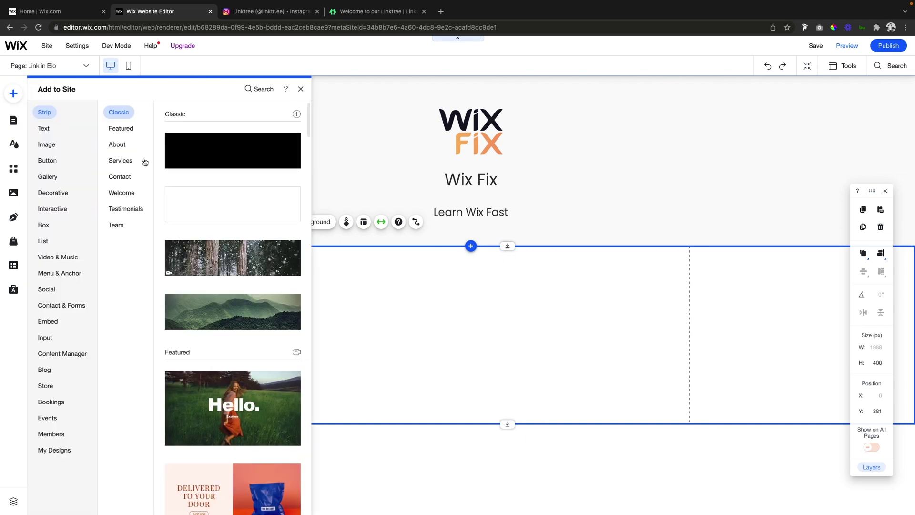
# Place a themed button onto the second strip and nudge it up and left
pyautogui.click(43, 161)
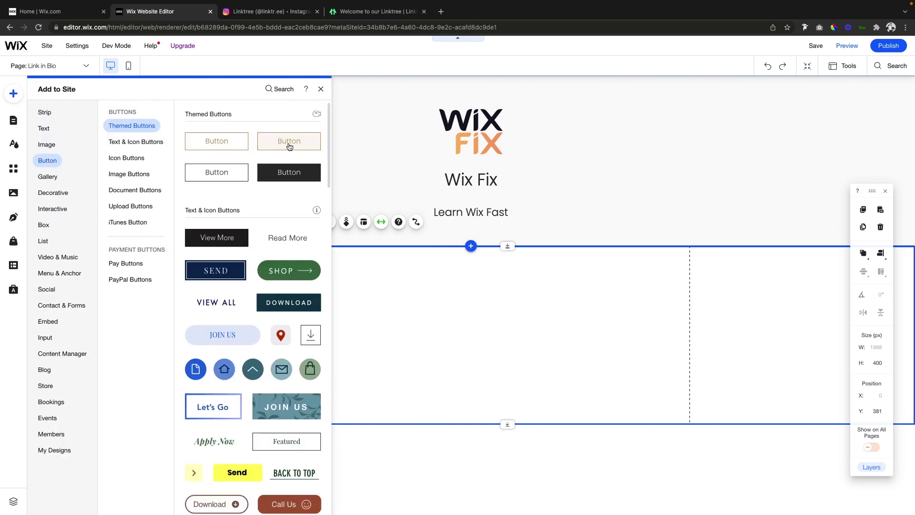
pyautogui.moveTo(287, 142); pyautogui.dragTo(565, 307)
pyautogui.moveTo(492, 306); pyautogui.dragTo(477, 282)
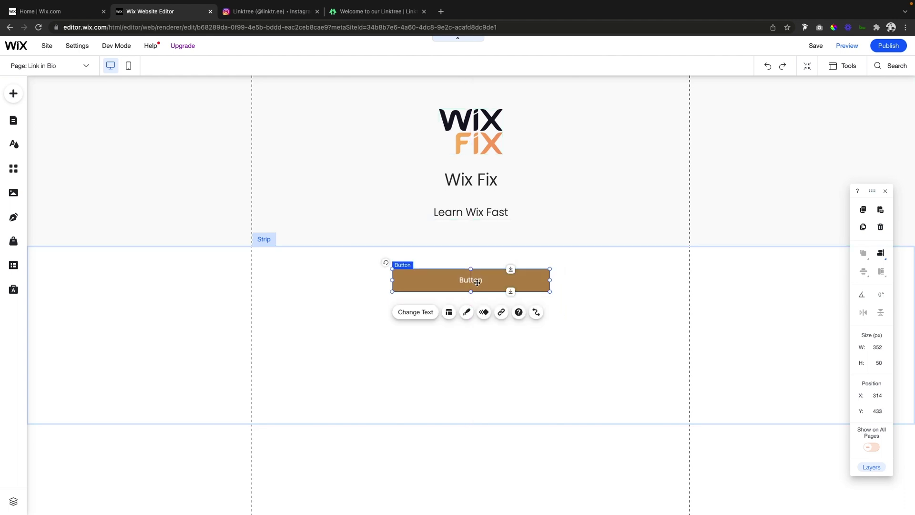
# Give the button the first My Buttons orange outline design
pyautogui.click(466, 315)
pyautogui.click(601, 149)
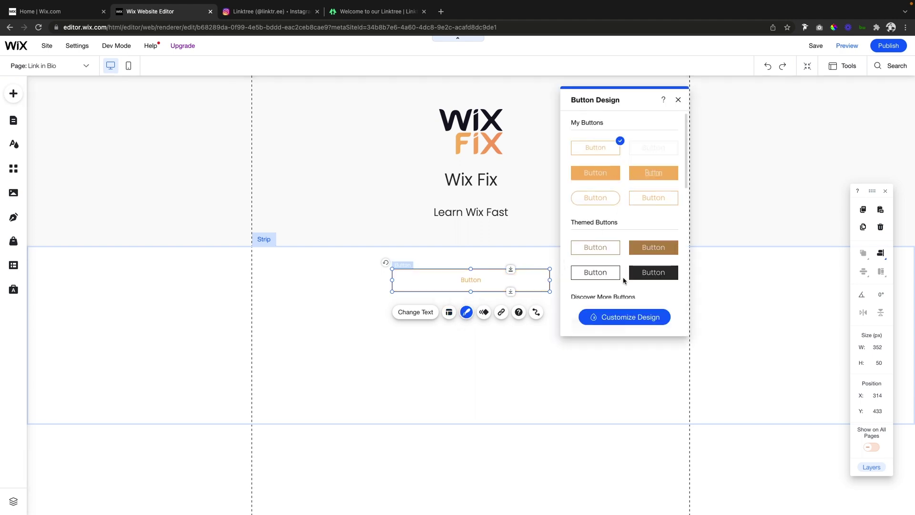
pyautogui.click(434, 342)
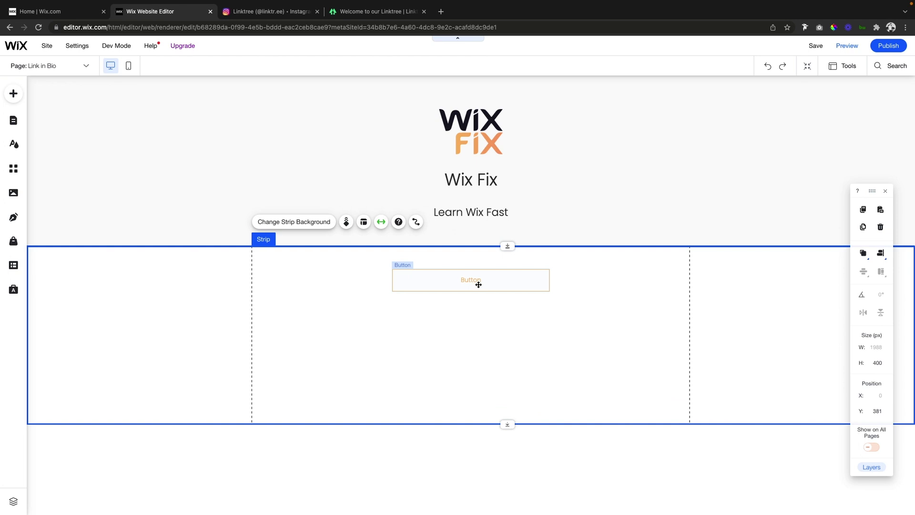
pyautogui.click(384, 12)
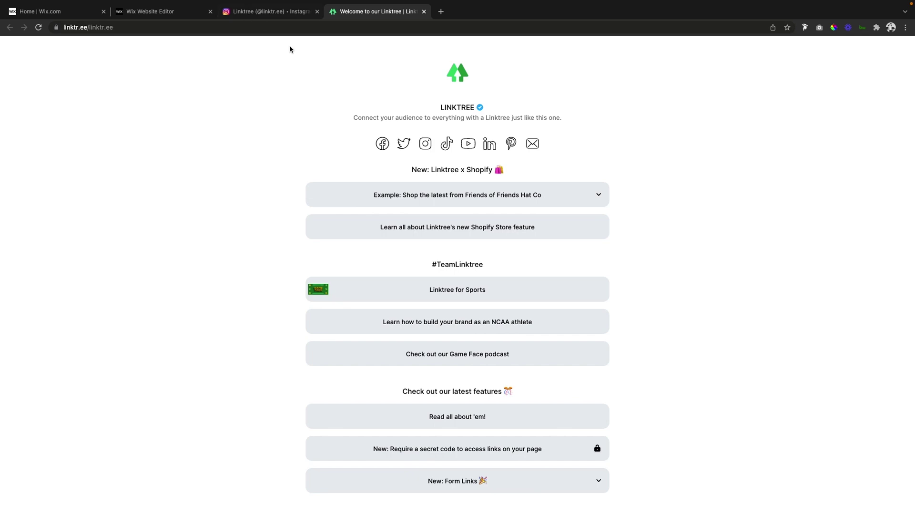
# Scroll through the Linktree example's stacked link buttons, then return to the Wix editor
pyautogui.scroll(-15, 678, 264)
pyautogui.scroll(15, 679, 265)
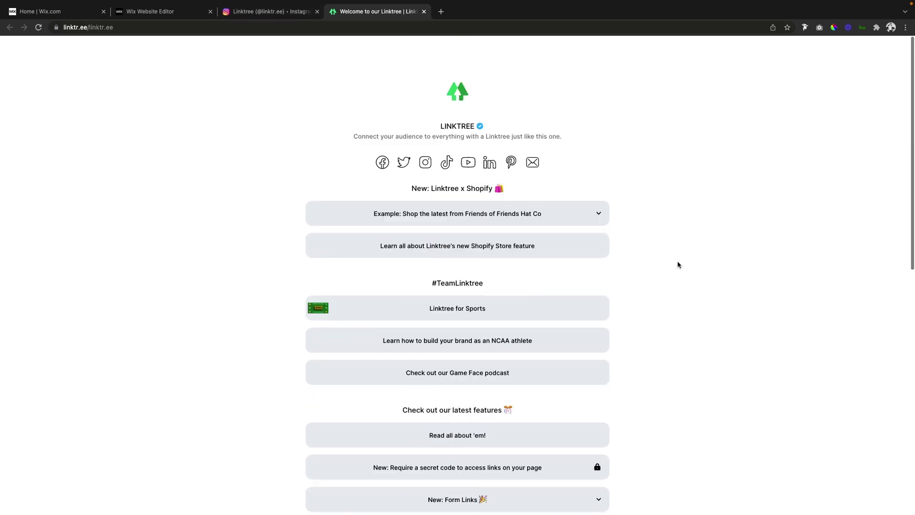
pyautogui.click(157, 11)
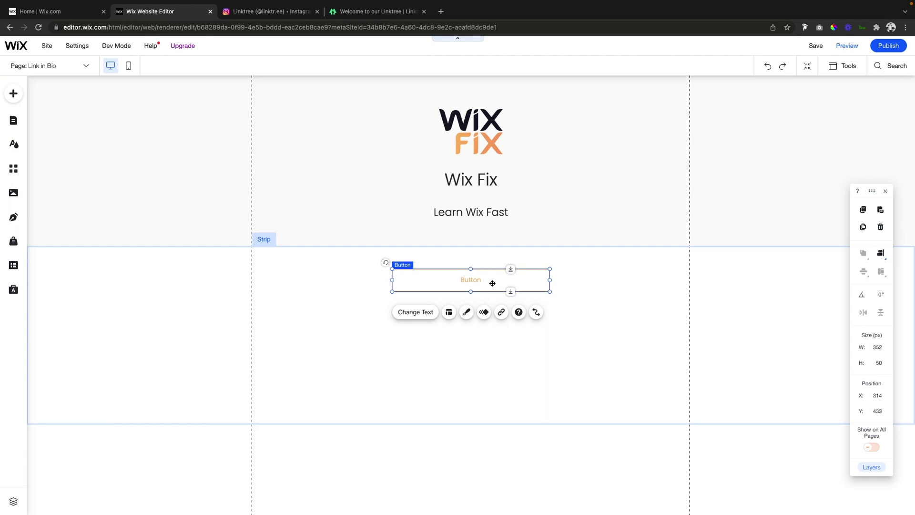
# In mobile view, stretch the outlined button to 280 px wide at X 20
pyautogui.click(486, 260)
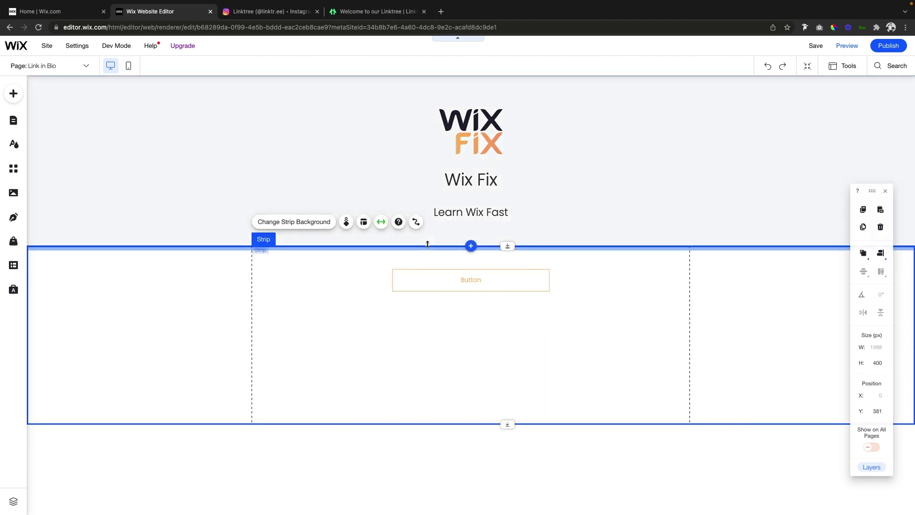
pyautogui.click(129, 70)
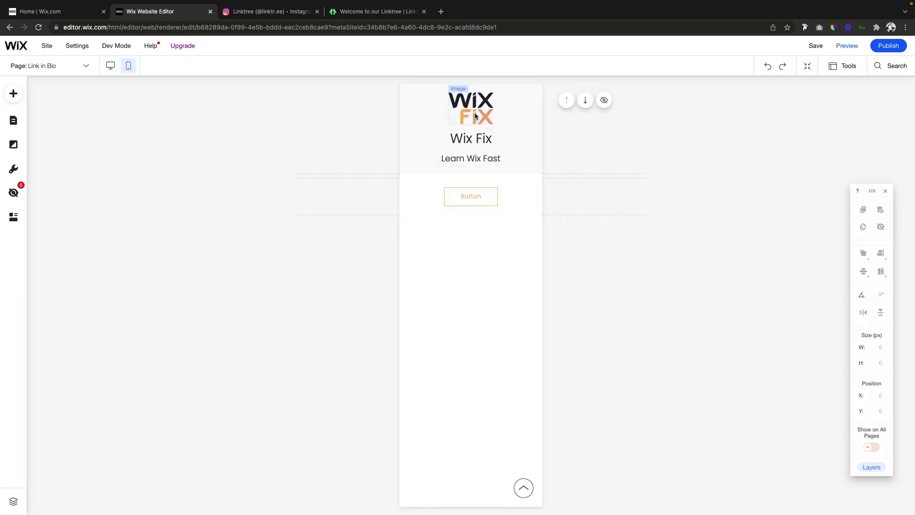
pyautogui.click(475, 116)
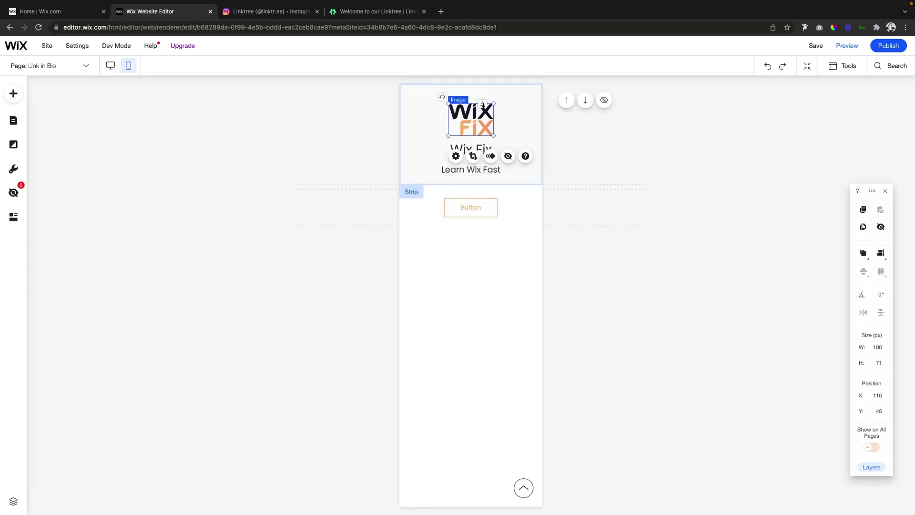
pyautogui.click(475, 203)
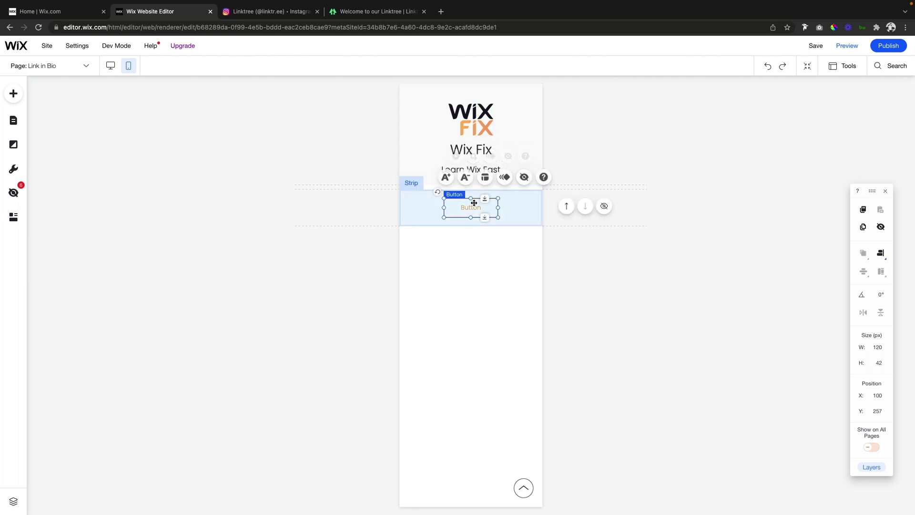
pyautogui.moveTo(499, 207); pyautogui.dragTo(534, 208)
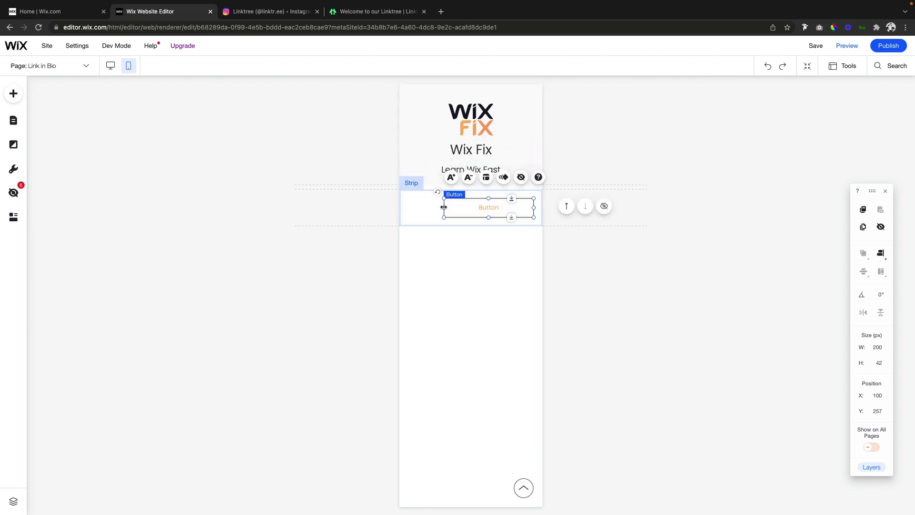
pyautogui.moveTo(443, 208); pyautogui.dragTo(408, 202)
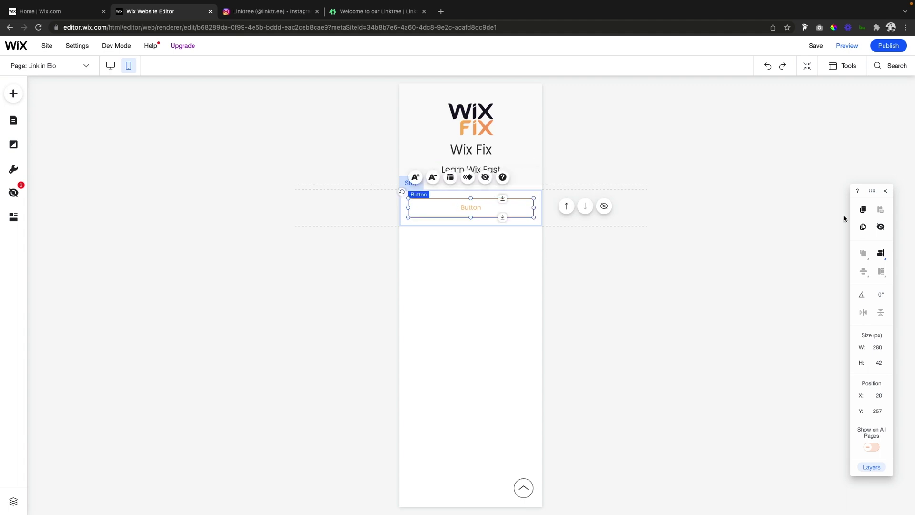
pyautogui.click(878, 253)
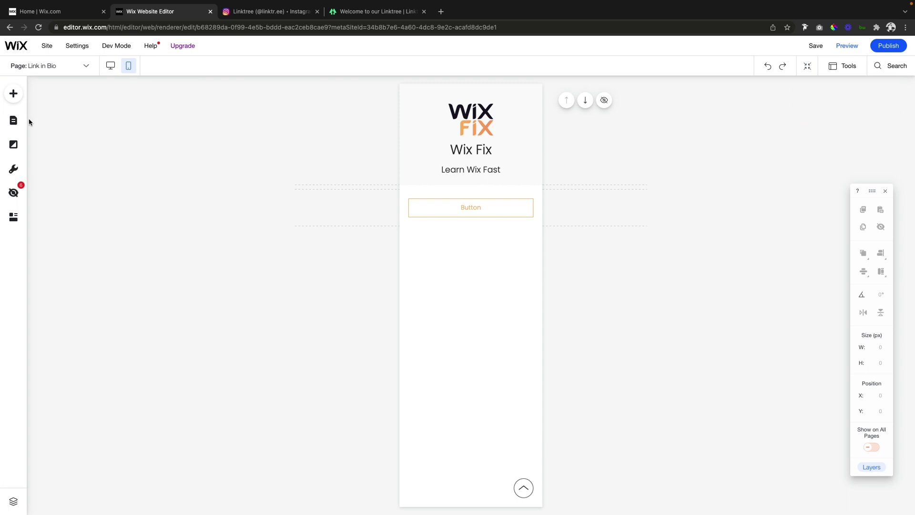
# Back in desktop view, open the Link in Bio page's SEO Basics, then view Instagram
pyautogui.hotkey('ctrl', 'm')
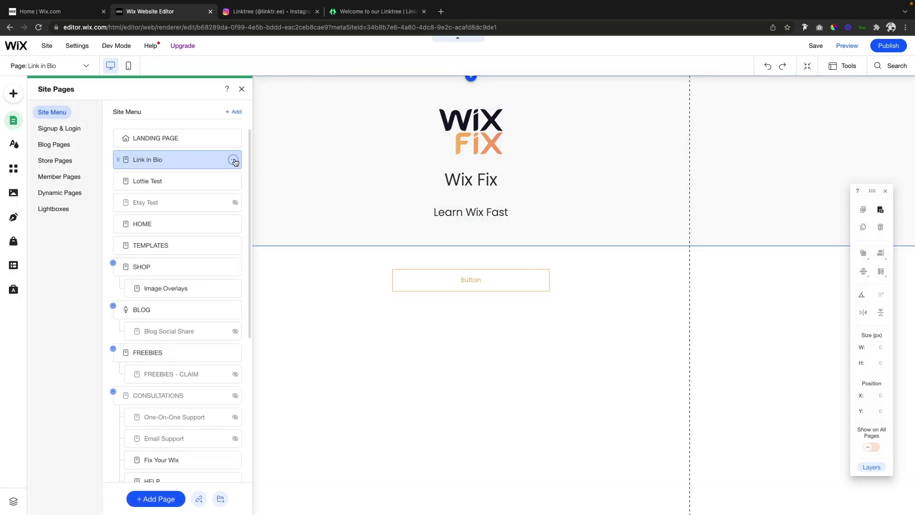
pyautogui.click(233, 159)
pyautogui.click(275, 173)
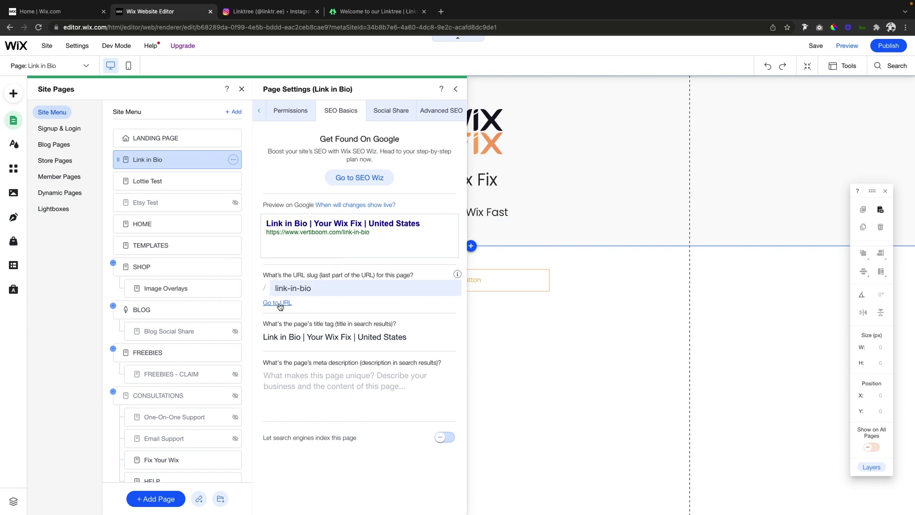
pyautogui.click(265, 15)
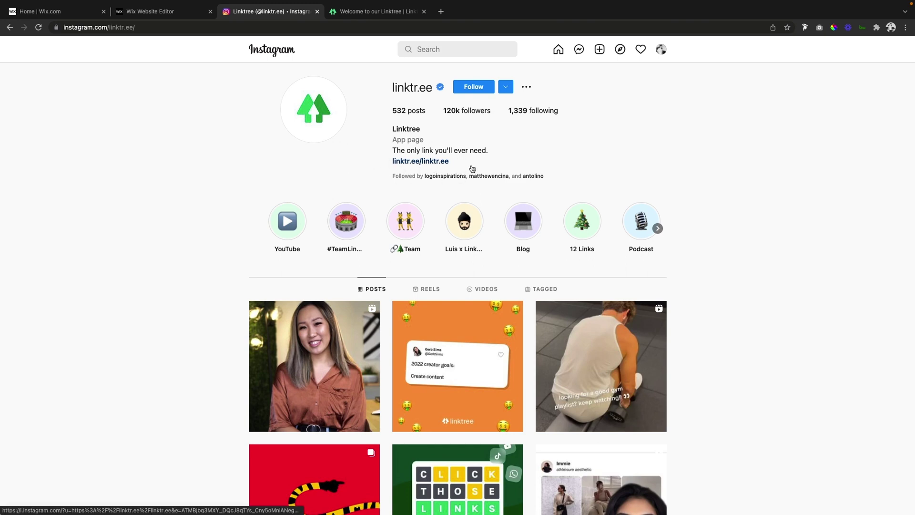
# Return to the Wix Editor, showing the Link in Bio page's SEO Basics URL slug
pyautogui.click(158, 12)
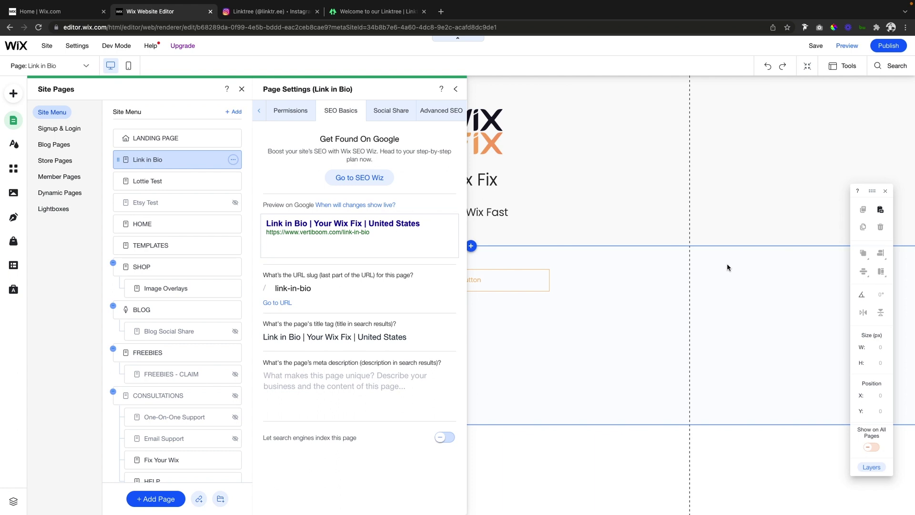